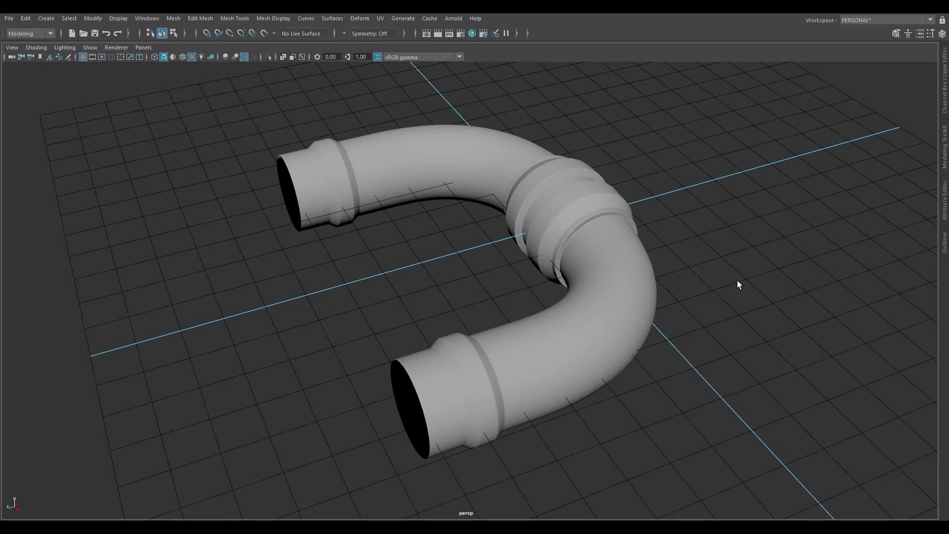
# Assign a new Lambert material (lambert2) to the pipe mesh via Assign Favorite Material.
pyautogui.keyDown('alt'); pyautogui.moveTo(665, 253); pyautogui.dragTo(603, 237); pyautogui.keyUp('alt')
pyautogui.click(610, 225)
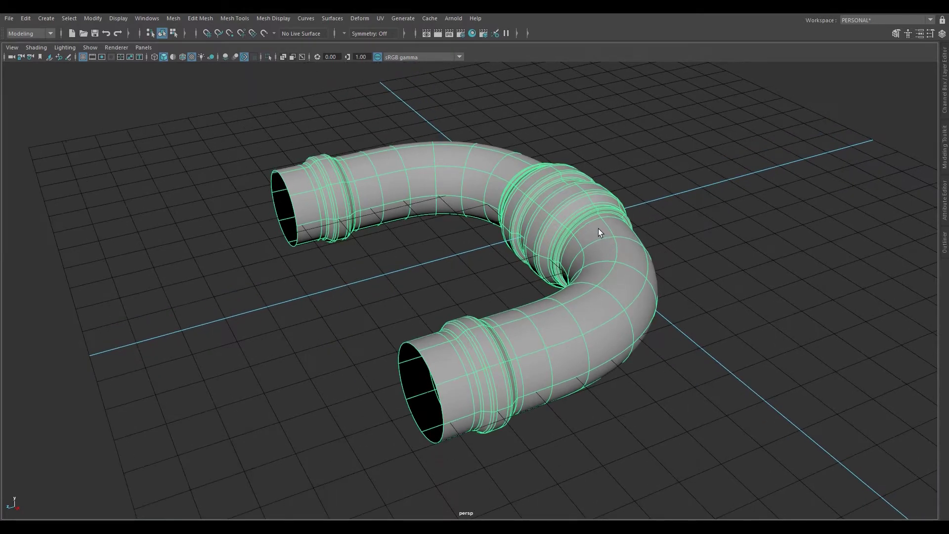
pyautogui.moveTo(568, 192); pyautogui.dragTo(585, 447, button='right')
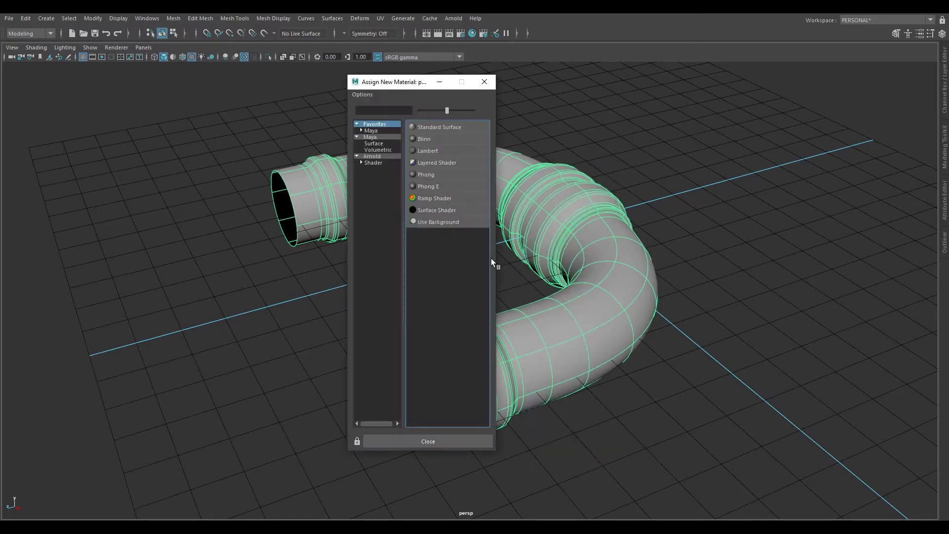
pyautogui.click(422, 150)
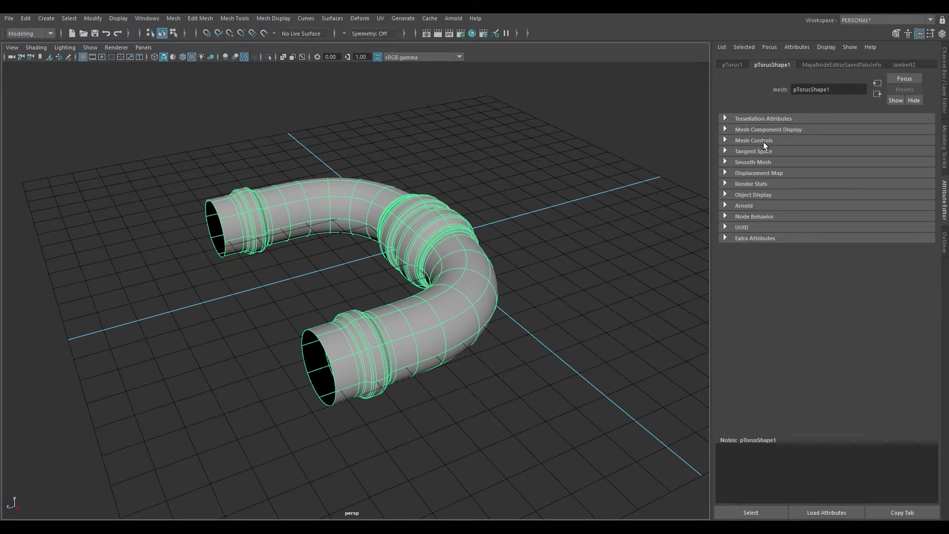
# Show the lambert2 material's attributes and open the Hypershade editor.
pyautogui.click(901, 65)
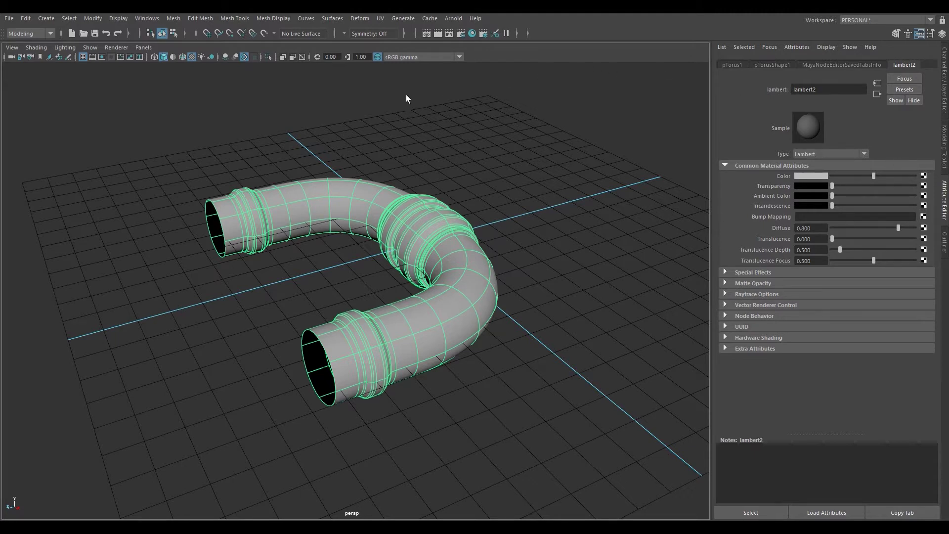
pyautogui.click(472, 34)
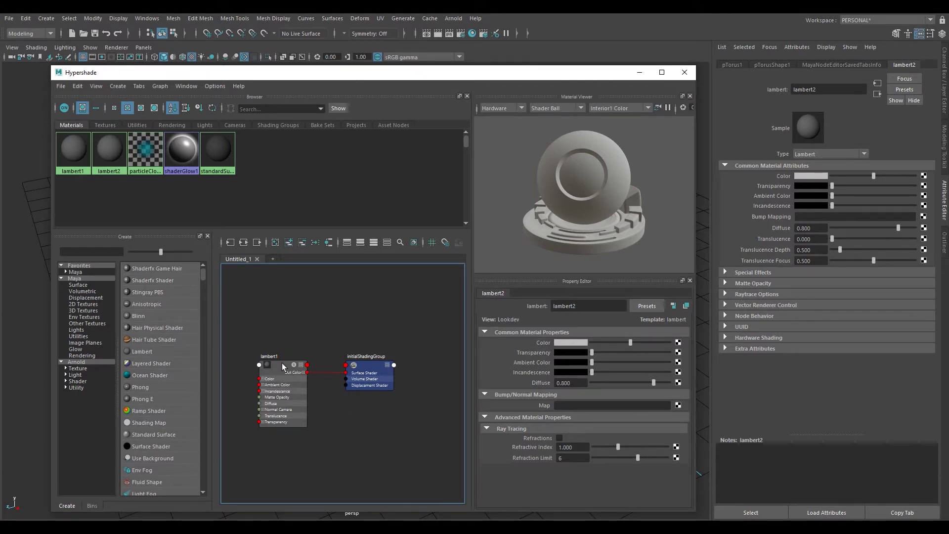
# Graph lambert2's shading network in the Hypershade and zoom the node graph out.
pyautogui.click(109, 153)
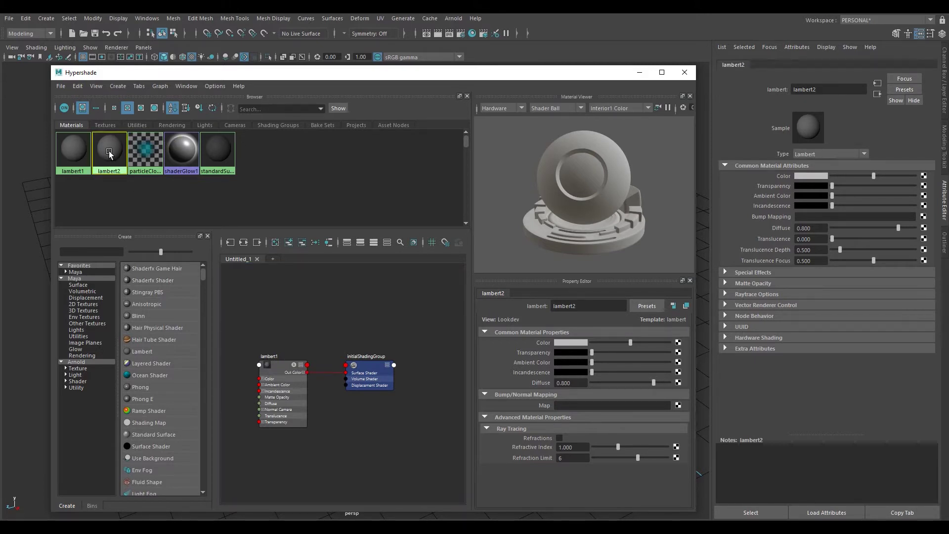
pyautogui.rightClick(109, 152)
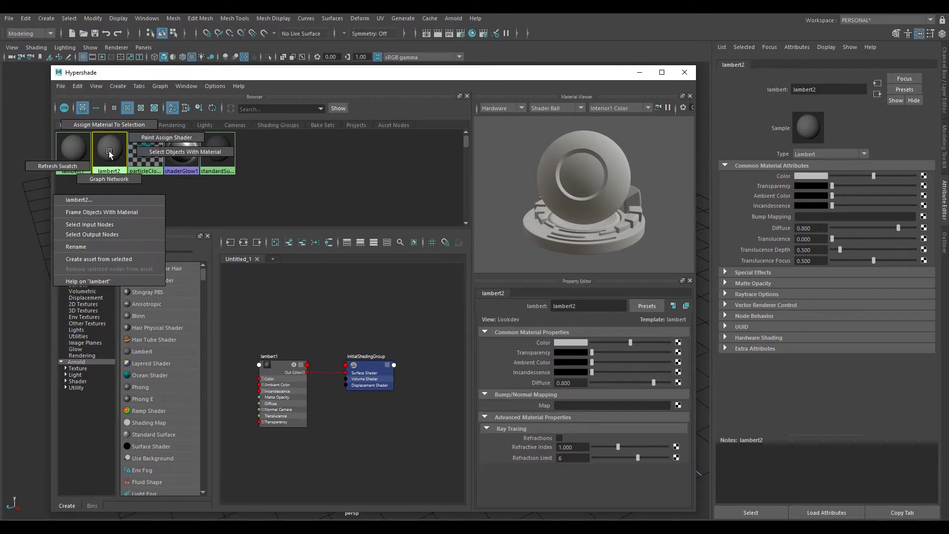
pyautogui.click(113, 178)
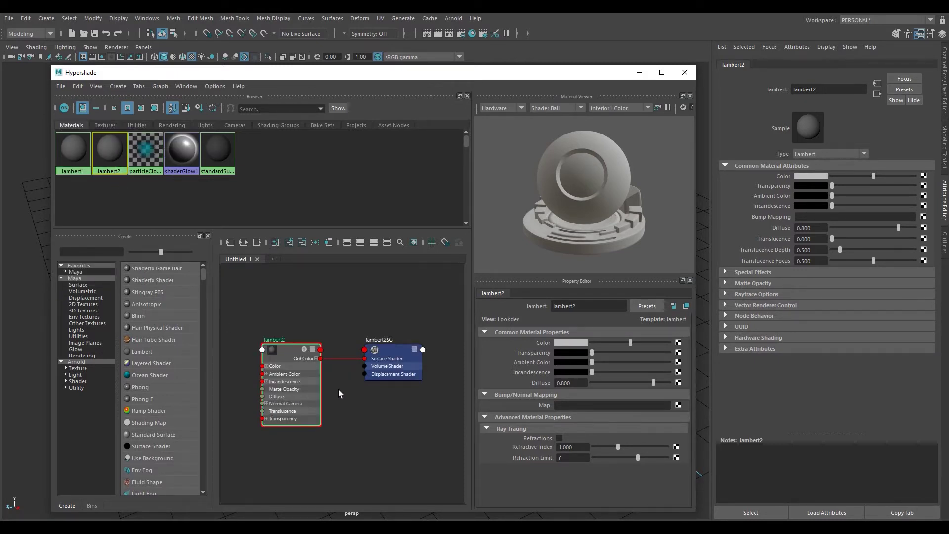
pyautogui.scroll(-3, 328, 384)
pyautogui.keyDown('alt'); pyautogui.moveTo(327, 388); pyautogui.dragTo(383, 382, button='middle'); pyautogui.keyUp('alt')
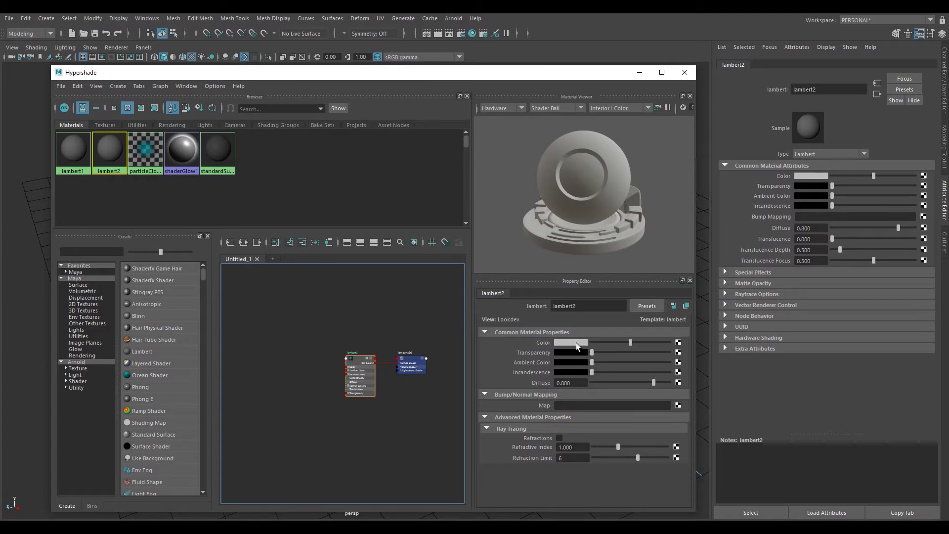
# Connect a new File texture node to lambert2's Color and select the file1 node.
pyautogui.click(678, 342)
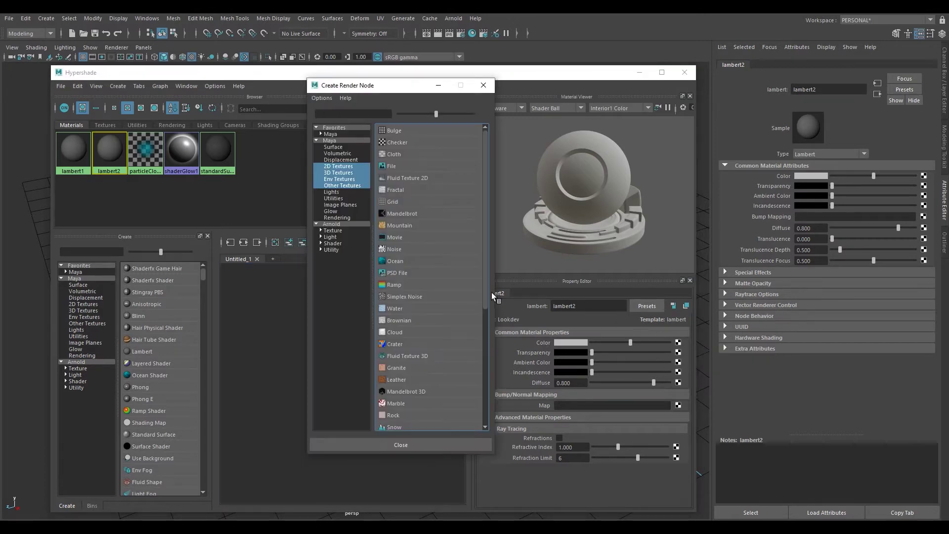
pyautogui.click(393, 167)
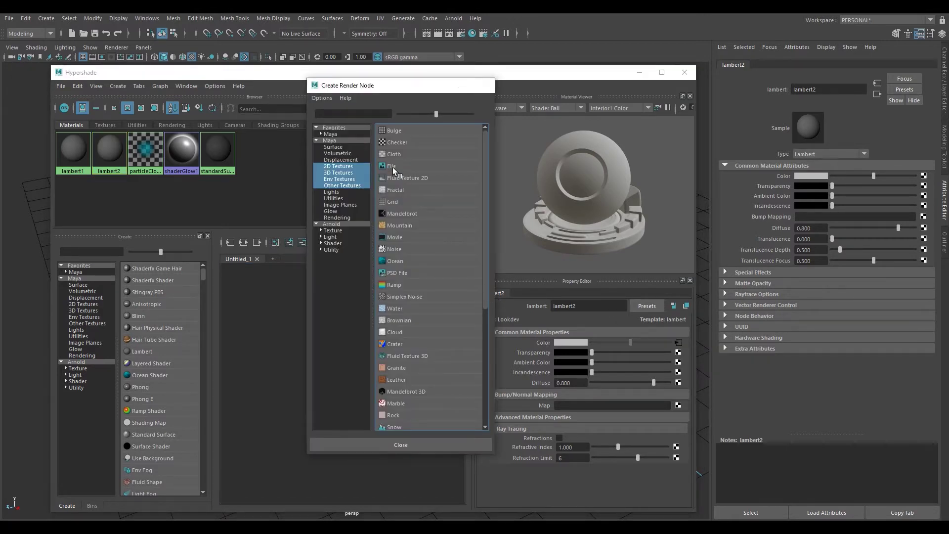
pyautogui.scroll(2, 284, 382)
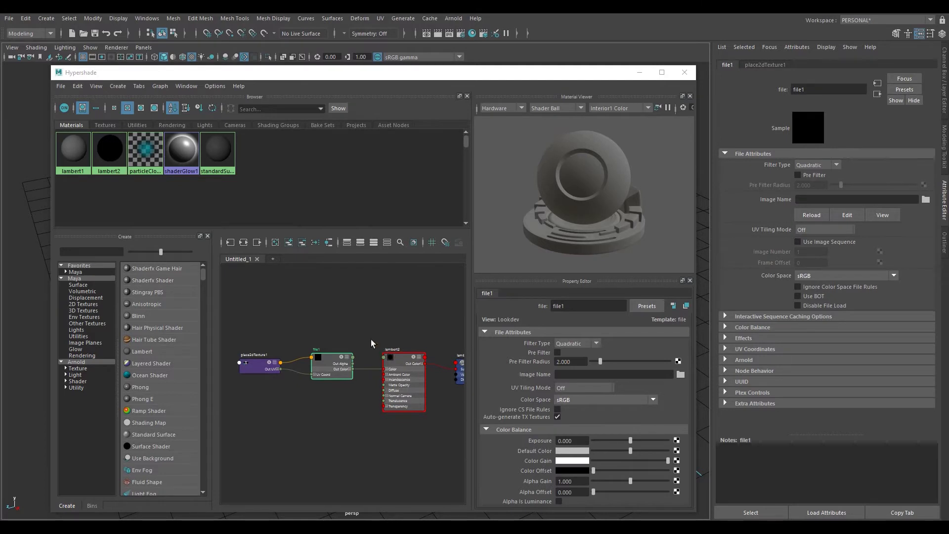
pyautogui.keyDown('alt'); pyautogui.moveTo(371, 339); pyautogui.dragTo(362, 336, button='middle'); pyautogui.keyUp('alt')
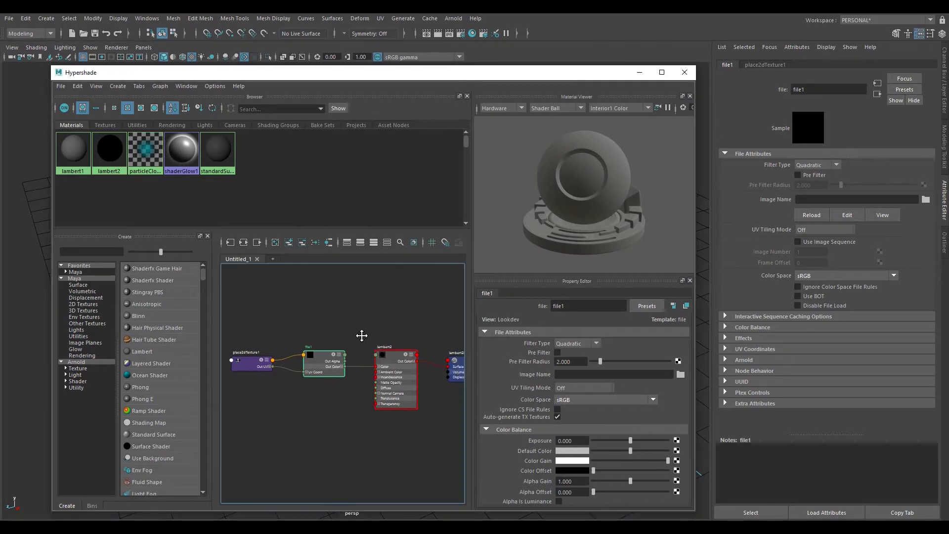
pyautogui.click(324, 334)
pyautogui.click(321, 362)
# Load UV Checker.png as file1's image and inspect the checker on the preview ball.
pyautogui.click(680, 374)
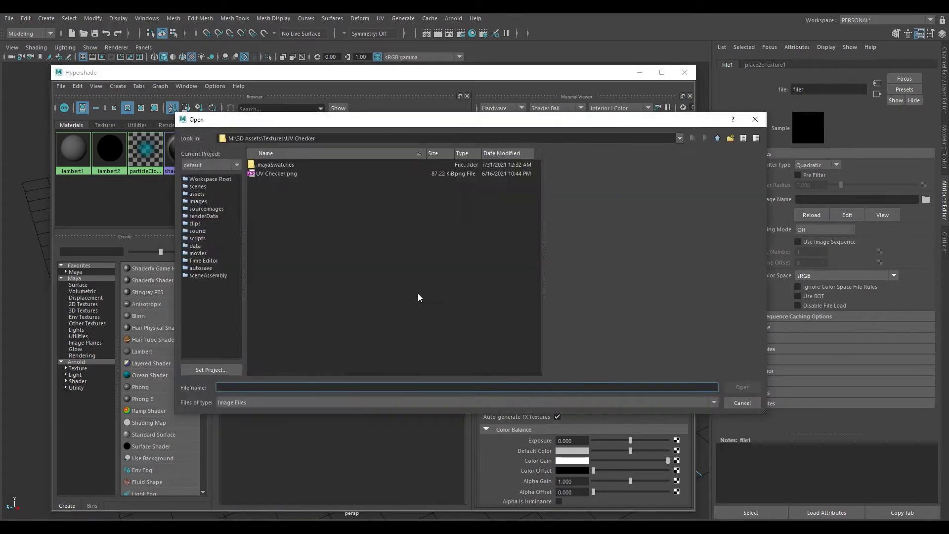
pyautogui.click(275, 173)
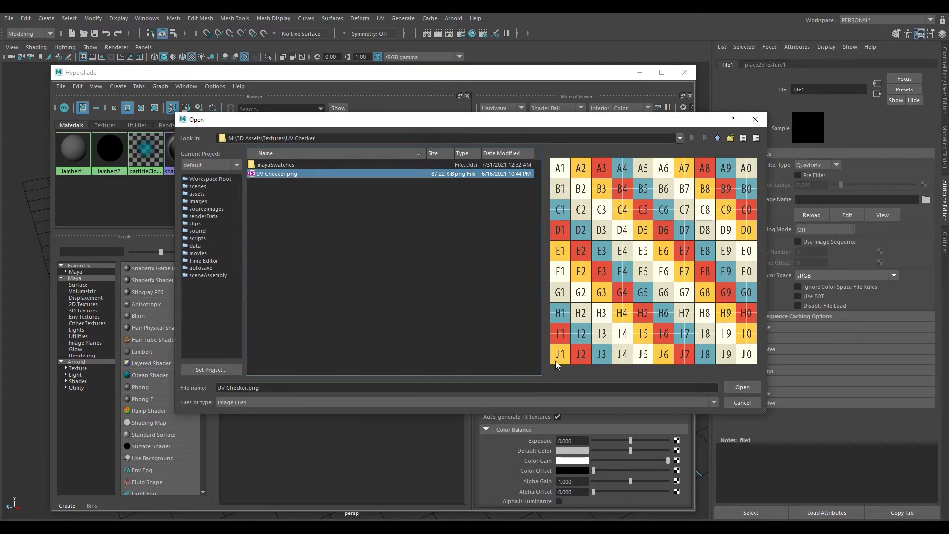
pyautogui.click(742, 388)
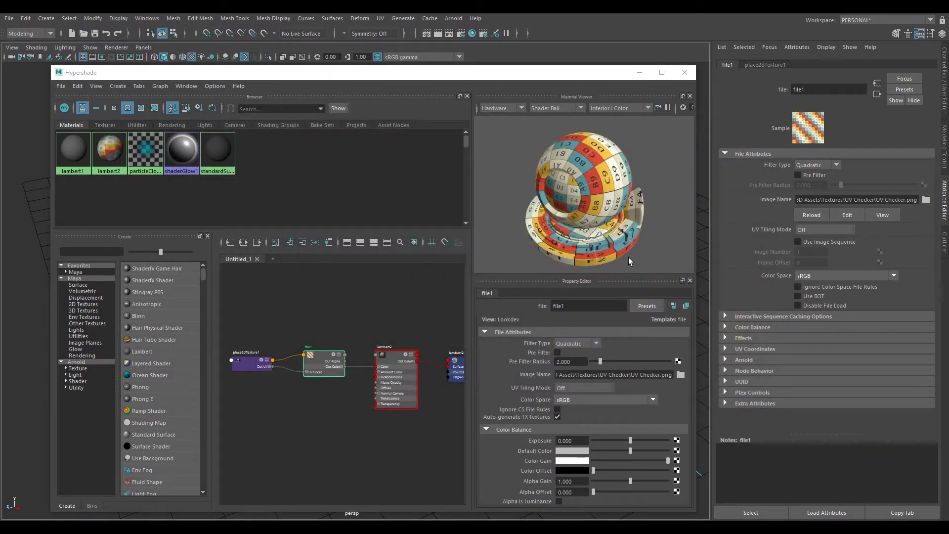
pyautogui.keyDown('alt'); pyautogui.moveTo(626, 219); pyautogui.dragTo(577, 204); pyautogui.keyUp('alt')
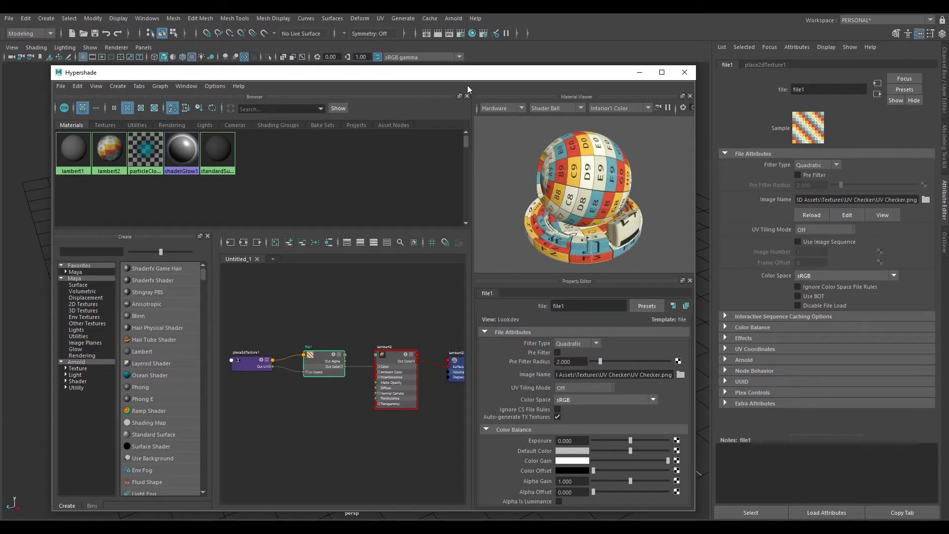
pyautogui.moveTo(468, 75); pyautogui.dragTo(458, 355)
pyautogui.moveTo(527, 191)
pyautogui.keyDown('alt'); pyautogui.mouseDown()
pyautogui.moveTo(458, 203)
pyautogui.moveTo(438, 194)
pyautogui.moveTo(468, 185)
pyautogui.moveTo(536, 197)
pyautogui.mouseUp(); pyautogui.keyUp('alt')
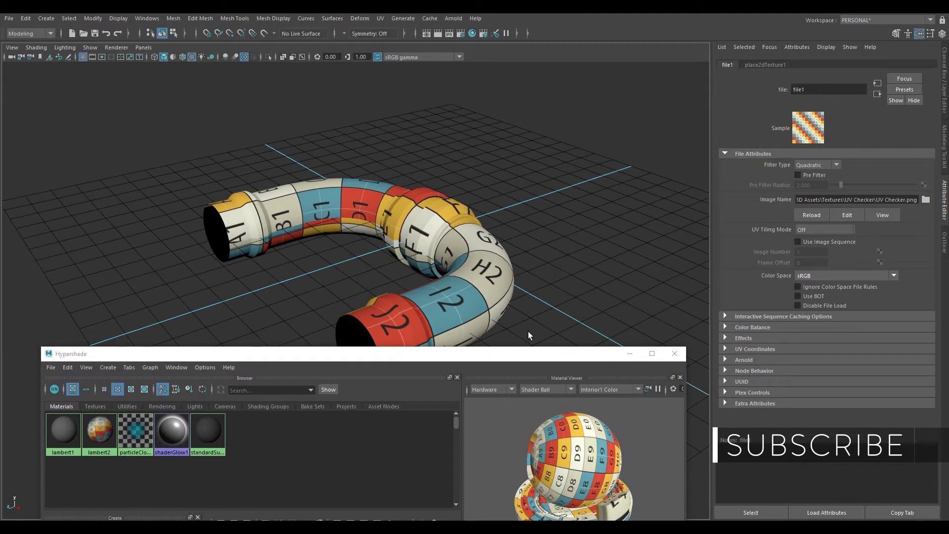
pyautogui.moveTo(515, 355); pyautogui.dragTo(521, 73)
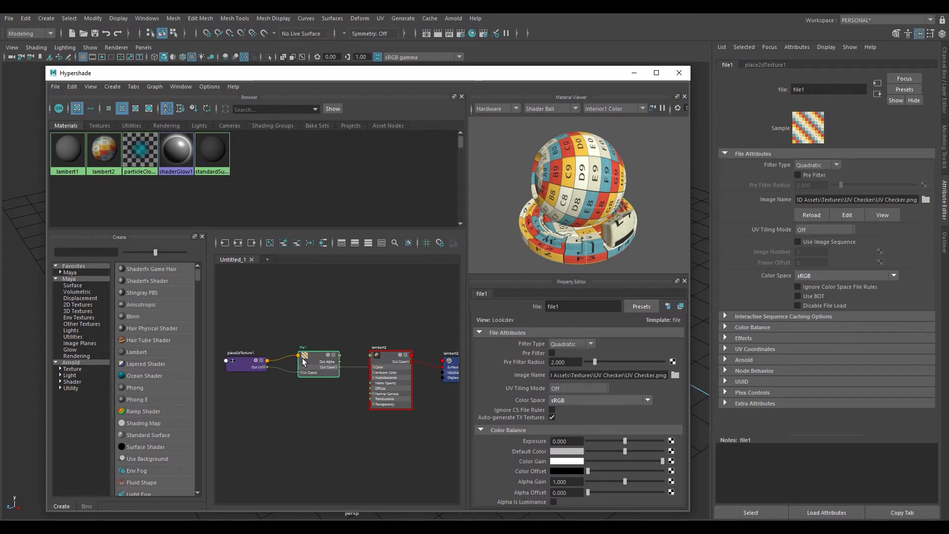
# Set place2dTexture1's Repeat UV to 4 by 4, then close the Hypershade.
pyautogui.scroll(3, 301, 358)
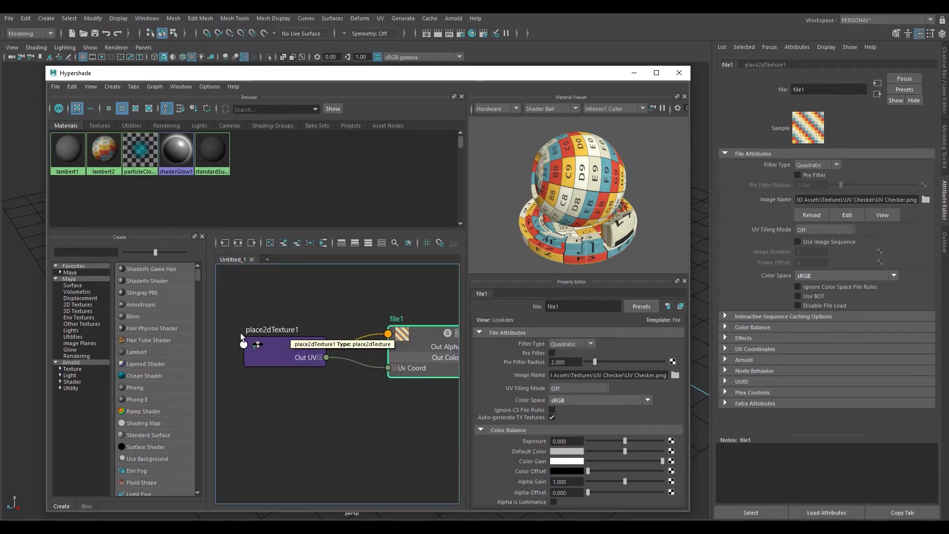
pyautogui.click(280, 343)
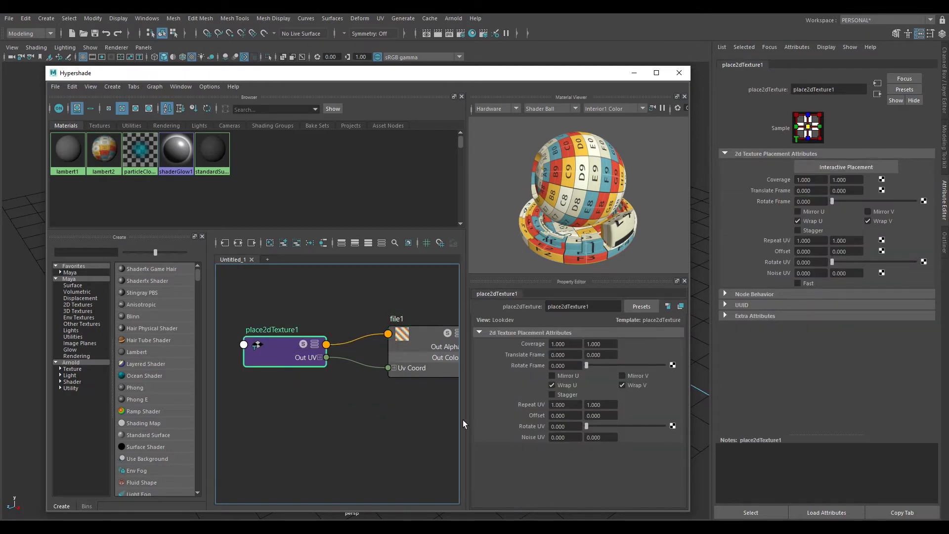
pyautogui.click(569, 405)
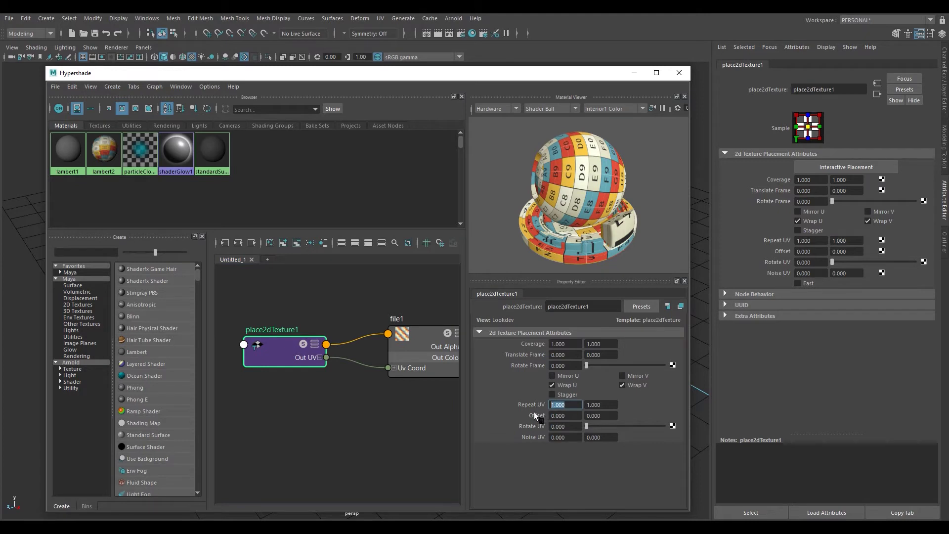
pyautogui.write('4')
pyautogui.press('Tab')
pyautogui.write('4')
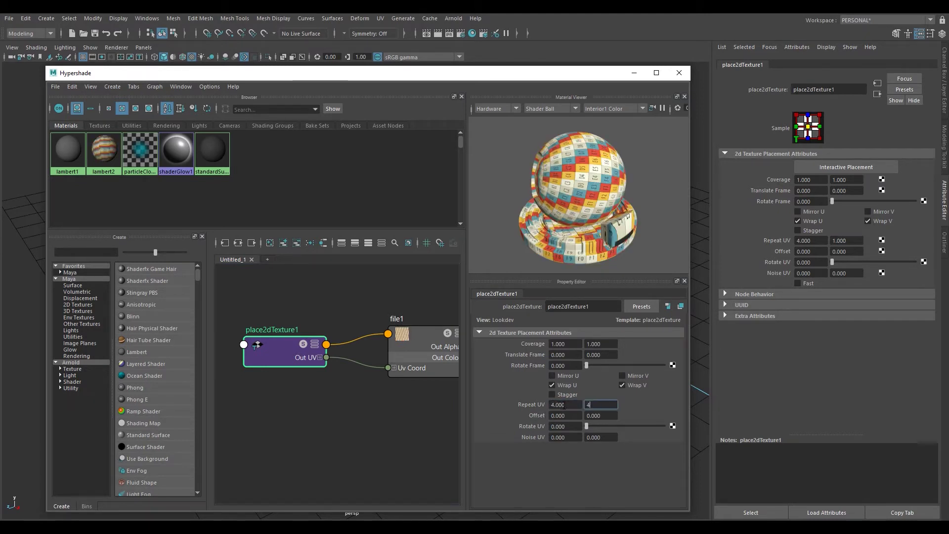
pyautogui.press('Return')
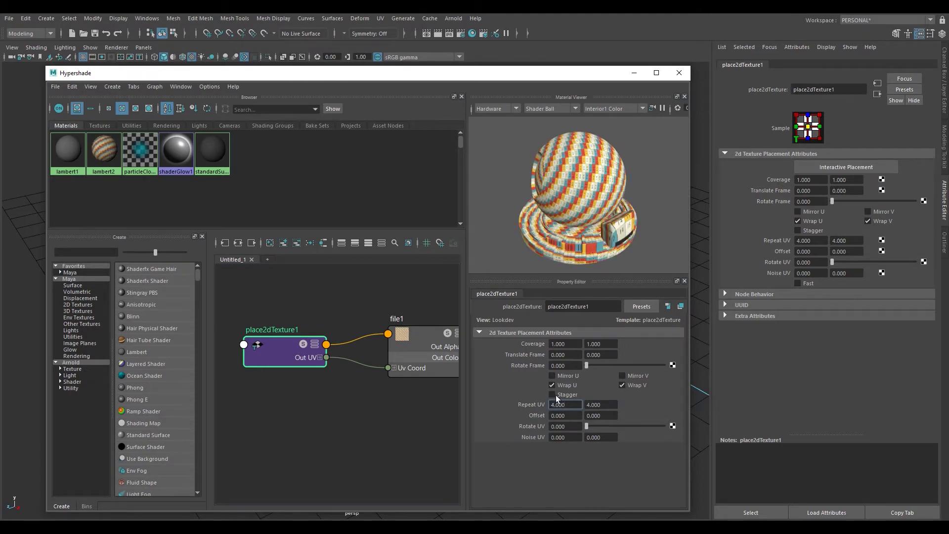
pyautogui.keyDown('alt'); pyautogui.moveTo(599, 203); pyautogui.dragTo(586, 224); pyautogui.keyUp('alt')
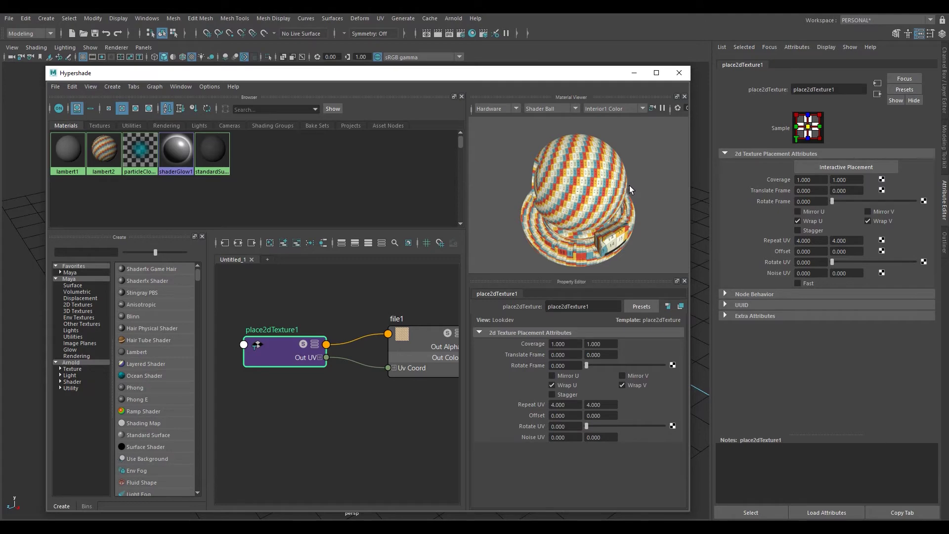
pyautogui.click(680, 74)
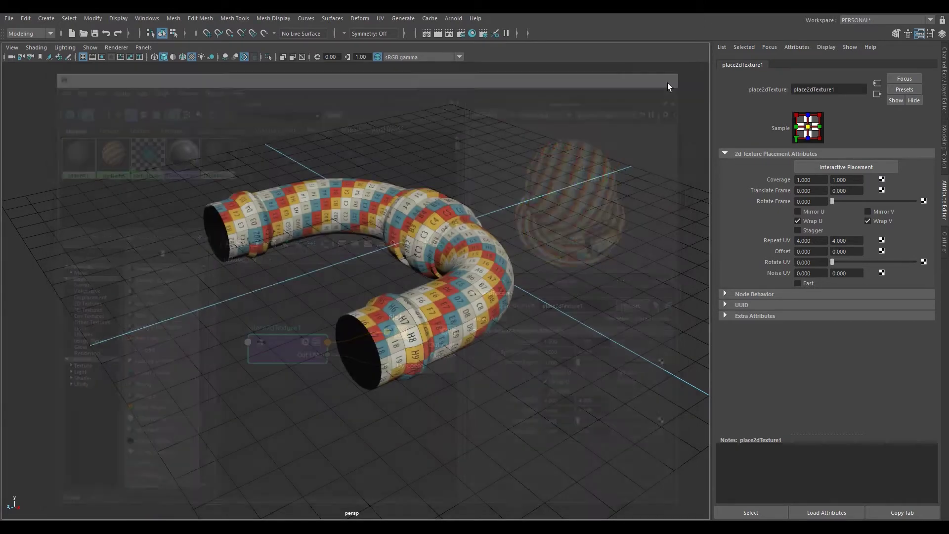
# Close the Attribute Editor and orbit around the checker-textured pipe, including its open ends.
pyautogui.moveTo(539, 266)
pyautogui.keyDown('alt'); pyautogui.mouseDown()
pyautogui.moveTo(437, 265)
pyautogui.moveTo(531, 255)
pyautogui.mouseUp(); pyautogui.keyUp('alt')
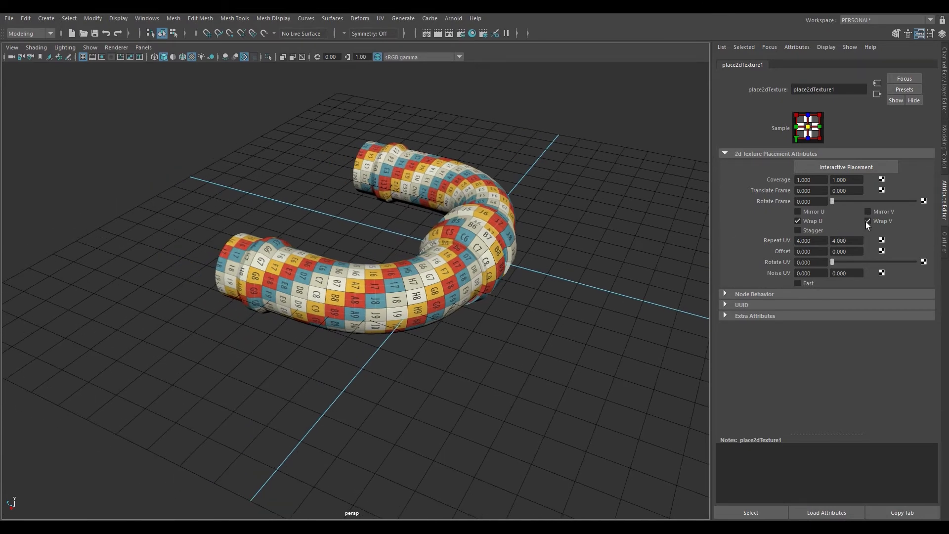
pyautogui.click(945, 212)
pyautogui.keyDown('alt'); pyautogui.moveTo(677, 253); pyautogui.dragTo(647, 260); pyautogui.keyUp('alt')
pyautogui.keyDown('alt'); pyautogui.moveTo(513, 277); pyautogui.dragTo(611, 275); pyautogui.keyUp('alt')
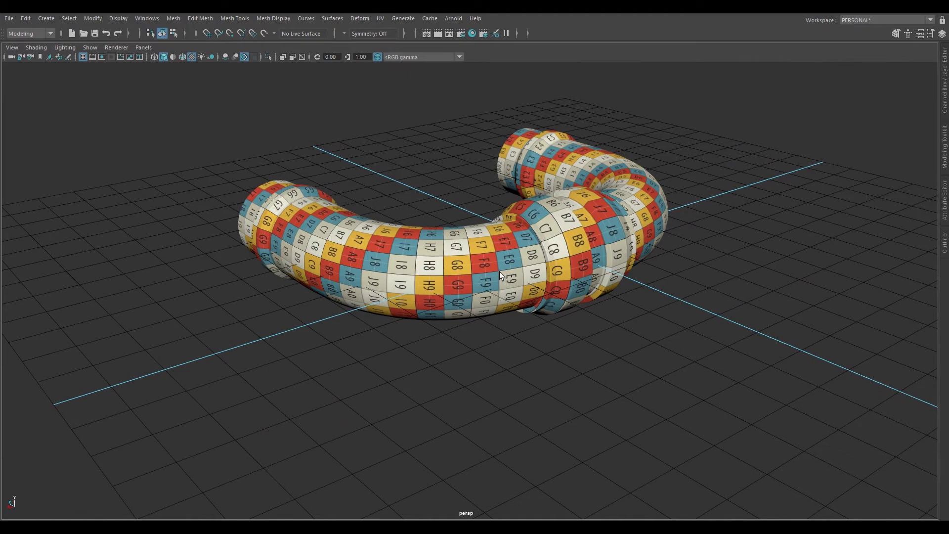
pyautogui.keyDown('alt'); pyautogui.moveTo(497, 274); pyautogui.dragTo(546, 282); pyautogui.keyUp('alt')
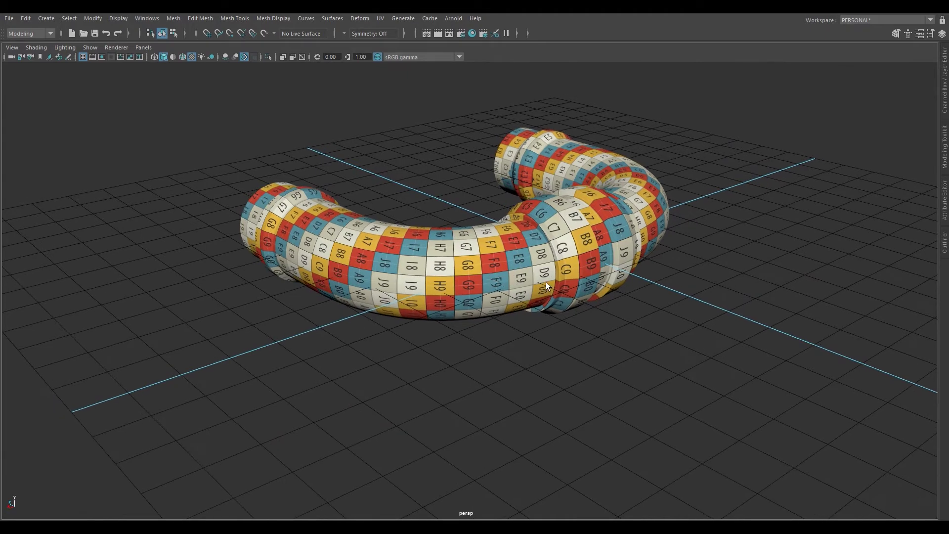
# Open the UV Editor and select the pipe to display its UVs.
pyautogui.click(381, 19)
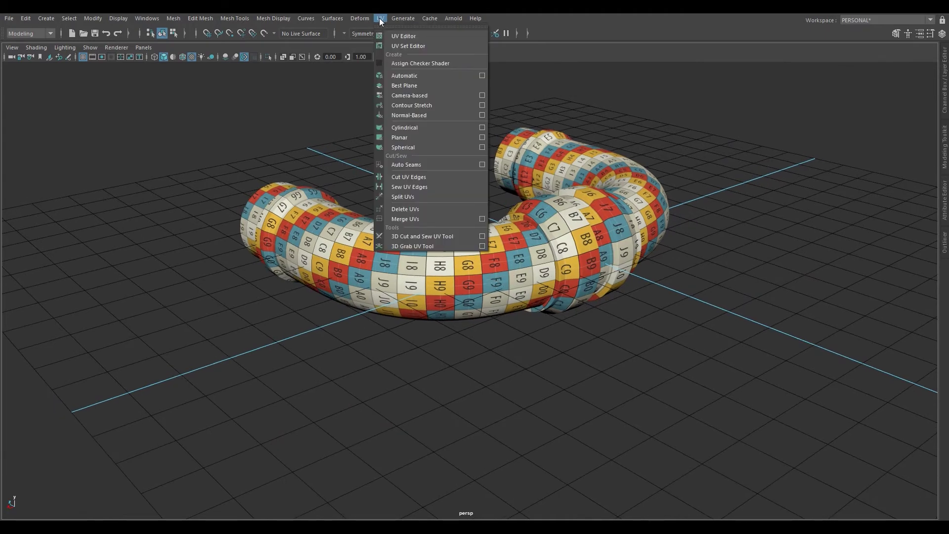
pyautogui.click(399, 36)
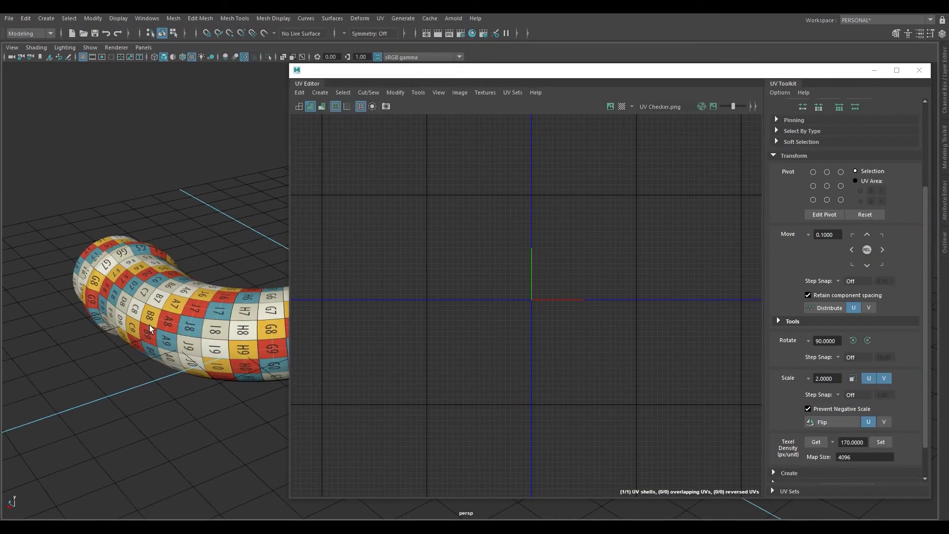
pyautogui.click(174, 320)
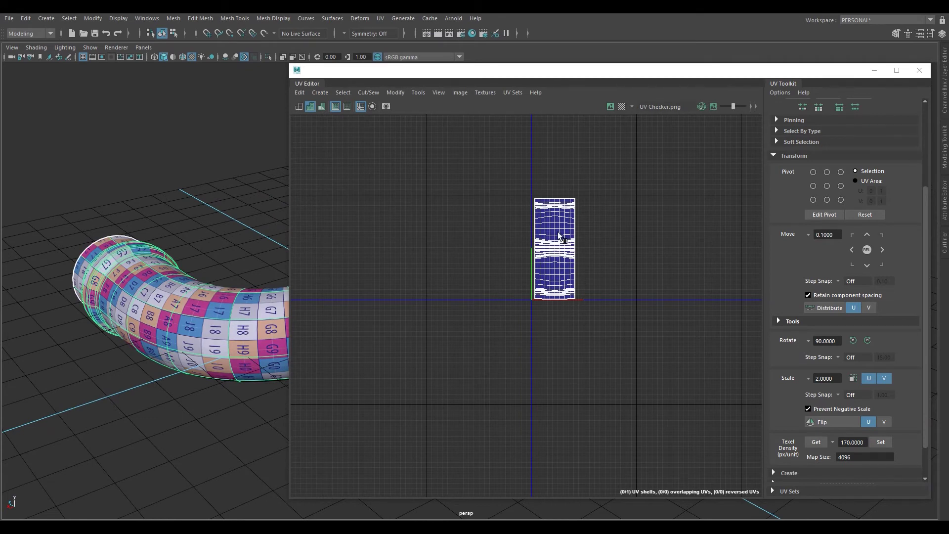
pyautogui.keyDown('alt'); pyautogui.moveTo(266, 300); pyautogui.dragTo(214, 278, button='middle'); pyautogui.keyUp('alt')
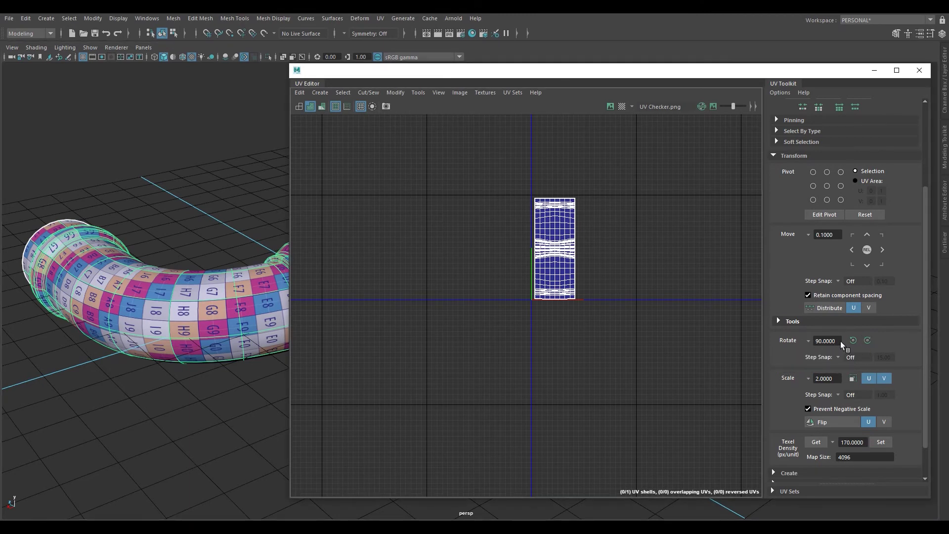
# Select the pipe's UV shell, rotate it 90° clockwise, and move it into the 0–1 tile.
pyautogui.moveTo(567, 211); pyautogui.dragTo(605, 269, button='right')
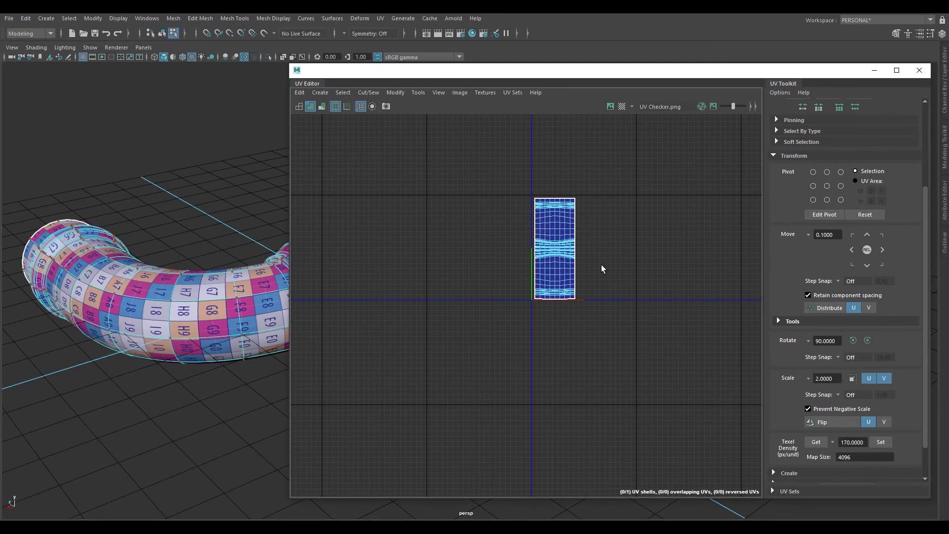
pyautogui.moveTo(557, 237); pyautogui.dragTo(525, 225, button='right')
pyautogui.click(552, 239)
pyautogui.click(553, 237)
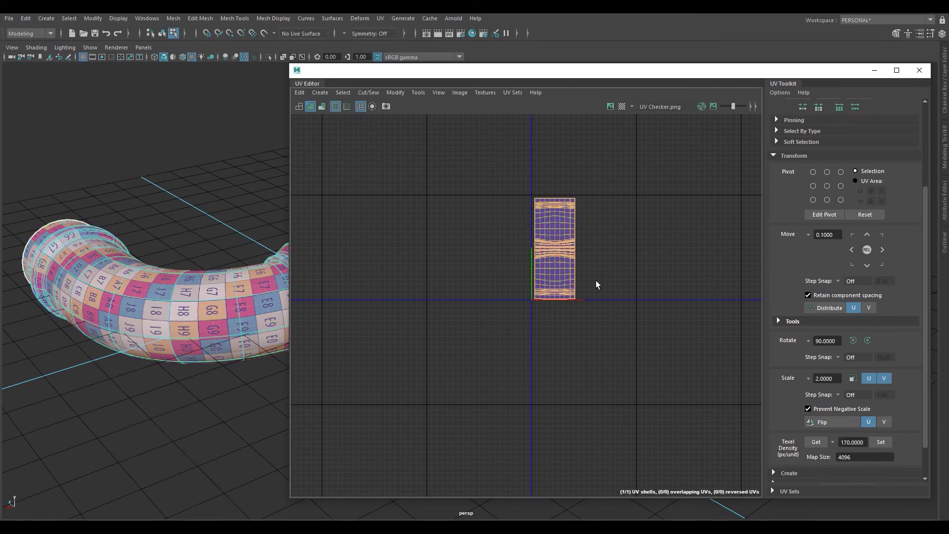
pyautogui.click(867, 341)
pyautogui.click(563, 259)
pyautogui.press('w')
pyautogui.moveTo(561, 254); pyautogui.dragTo(590, 284)
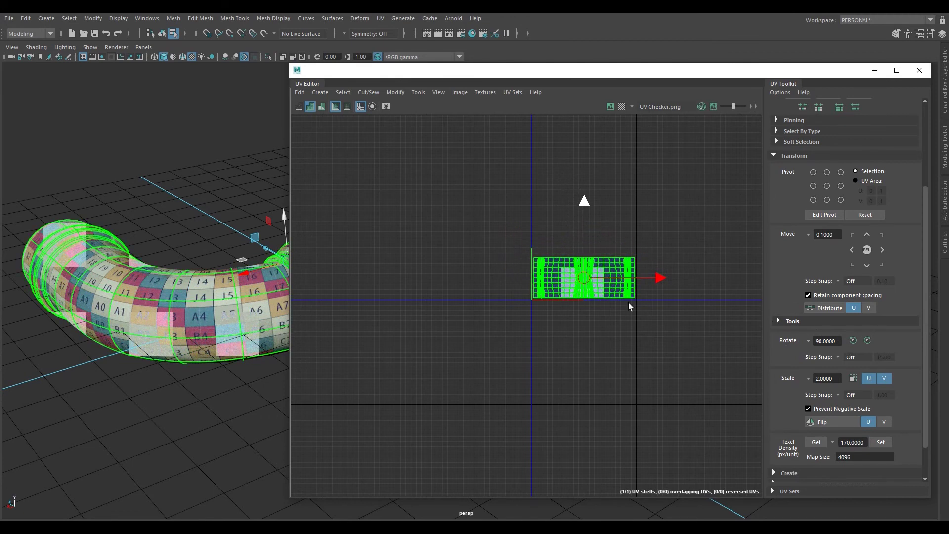
pyautogui.click(617, 300)
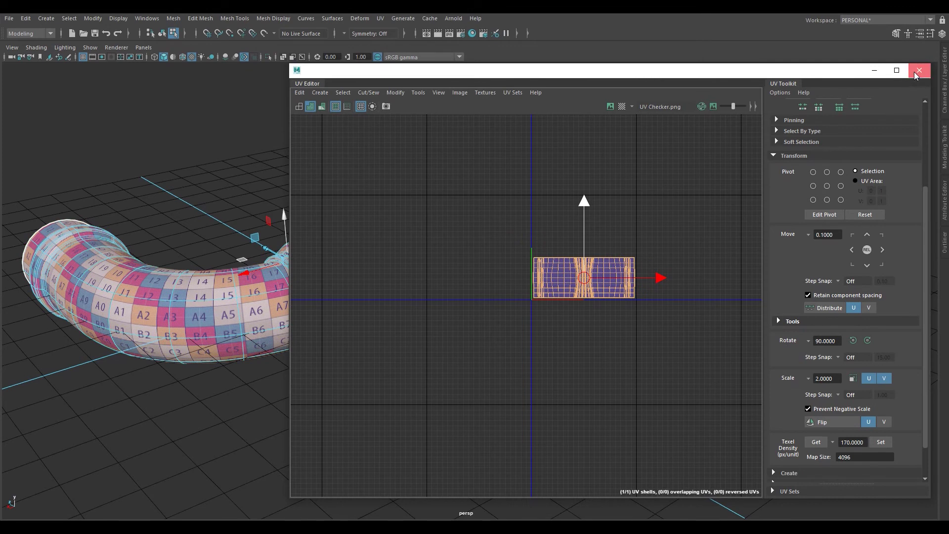
# Close the UV Editor and orbit both sides of the pipe to check the reoriented checker.
pyautogui.click(918, 72)
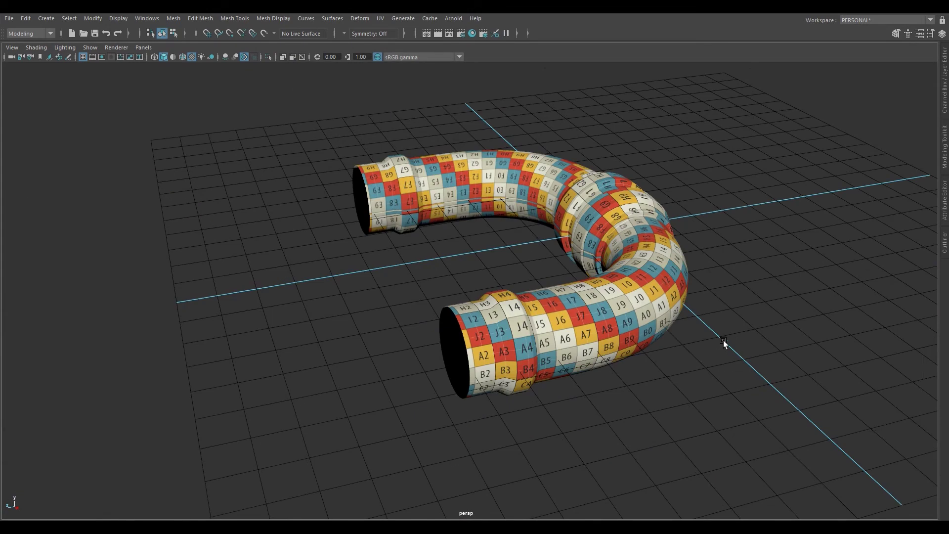
pyautogui.keyDown('alt'); pyautogui.moveTo(733, 317); pyautogui.dragTo(640, 322); pyautogui.keyUp('alt')
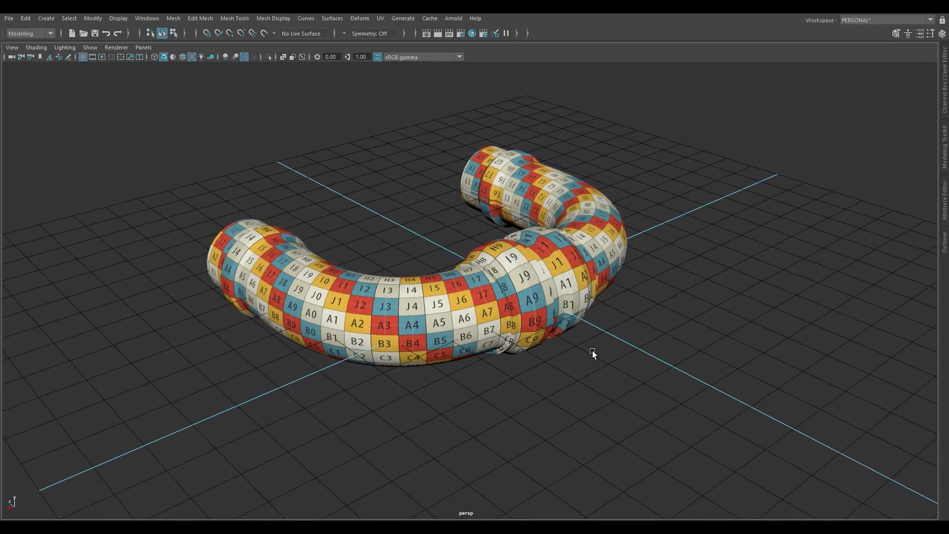
pyautogui.keyDown('alt'); pyautogui.moveTo(580, 356); pyautogui.dragTo(652, 359); pyautogui.keyUp('alt')
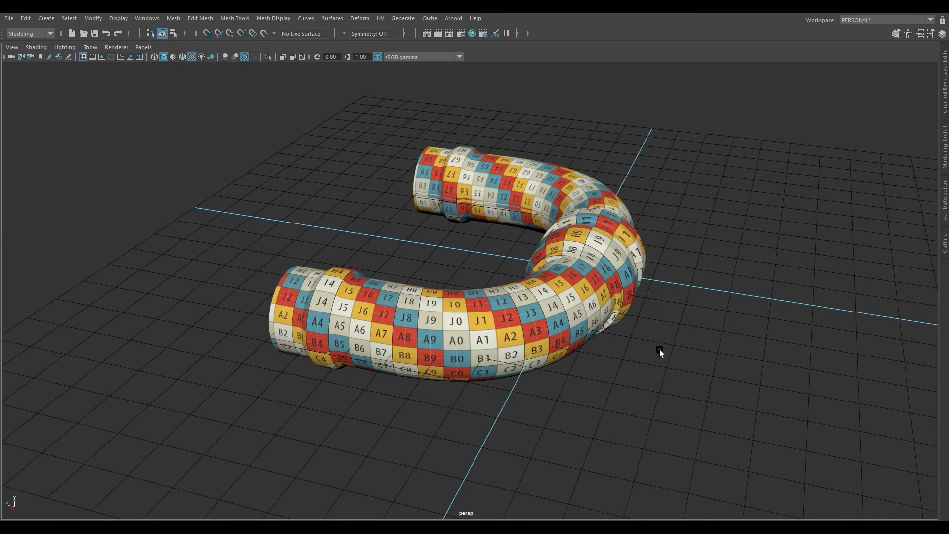